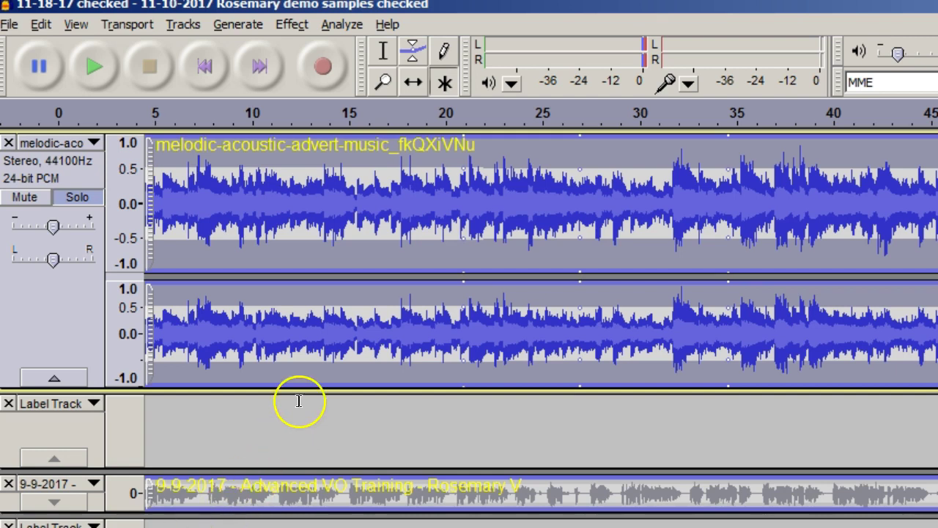
Increase the music track's height and enlarge its left channel to fill the track area.
drag(306, 387, 323, 519)
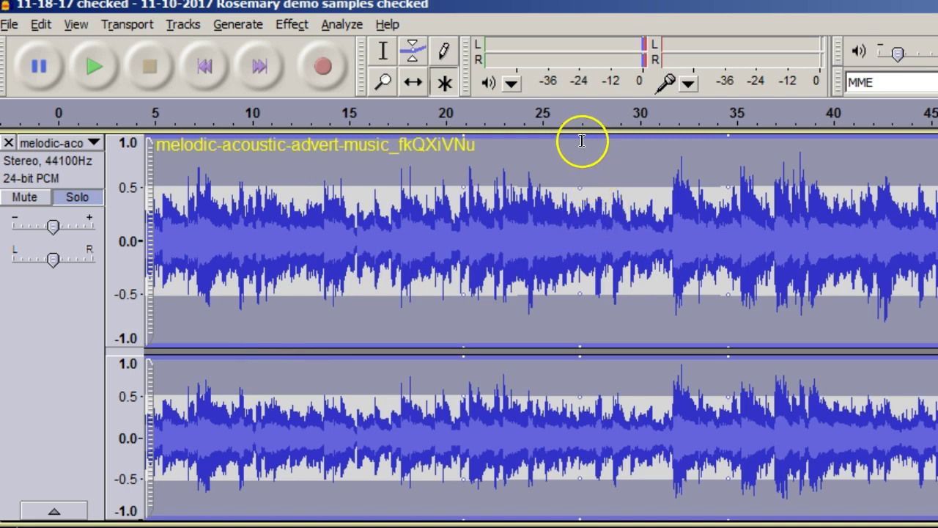
mouse_move(579, 136)
mouse_down()
mouse_move(577, 199)
mouse_move(572, 154)
mouse_move(583, 194)
mouse_move(589, 159)
mouse_move(598, 206)
mouse_move(586, 135)
mouse_up()
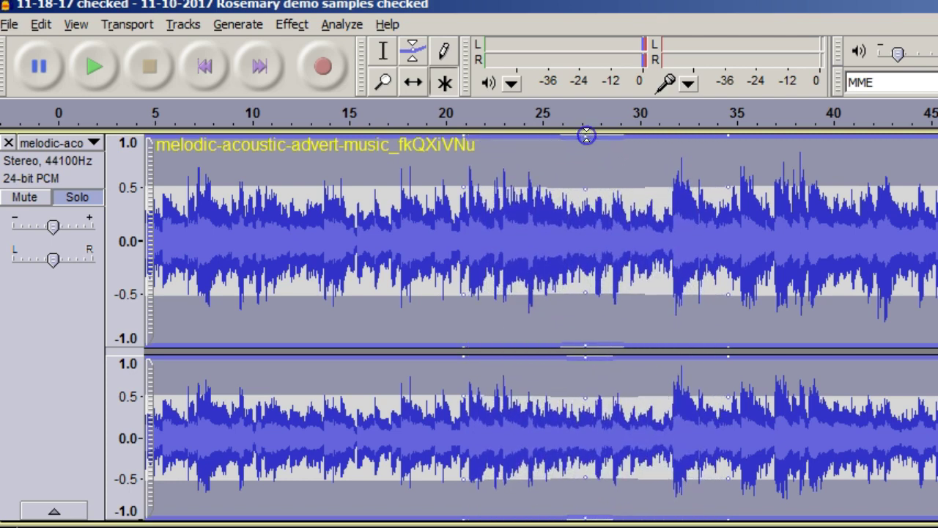
scroll(592, 204, right, 1)
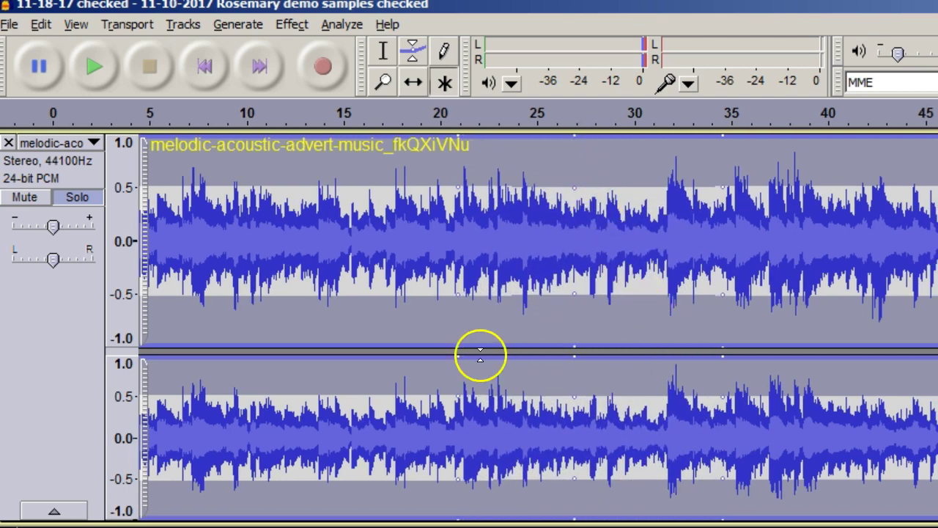
drag(389, 355, 404, 509)
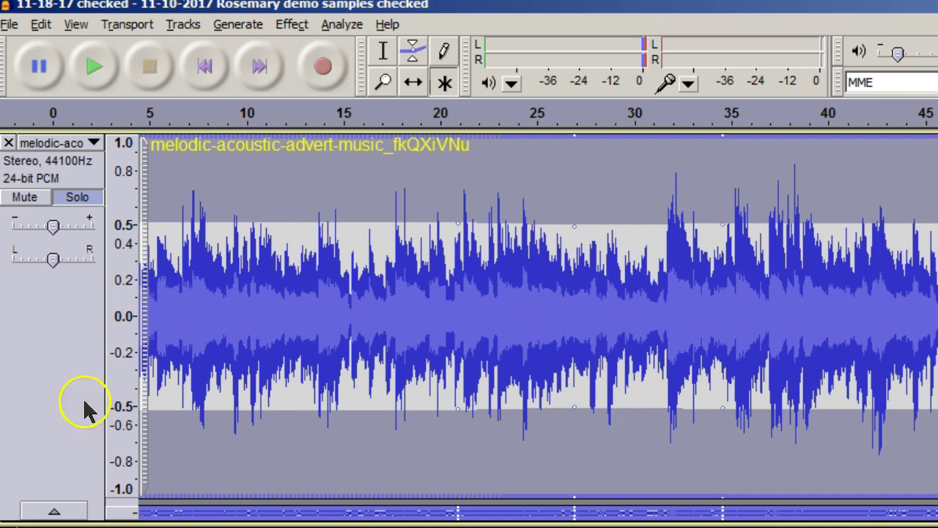
key(shift)
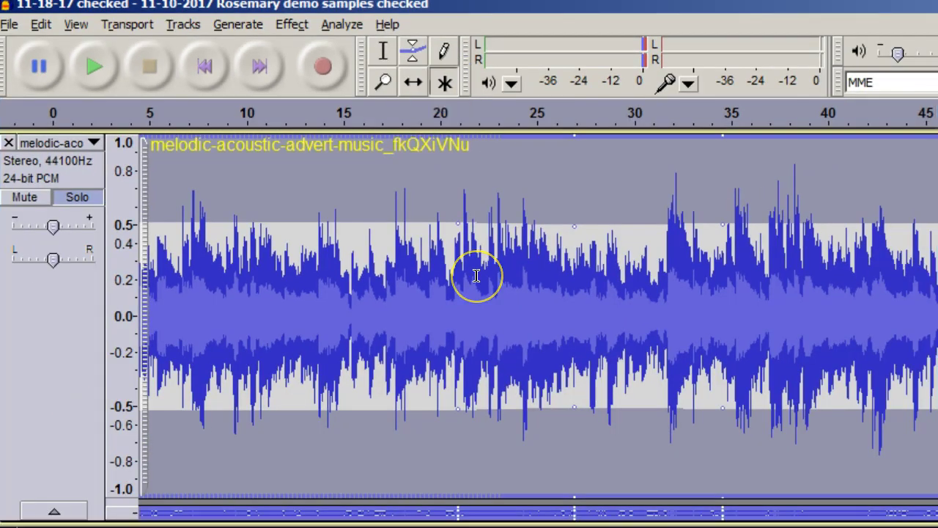
click(689, 246)
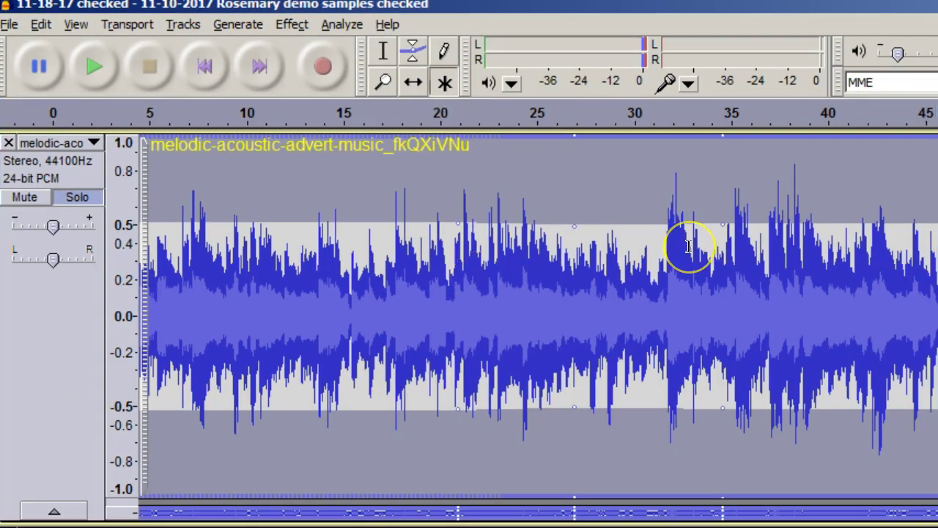
key(shift)
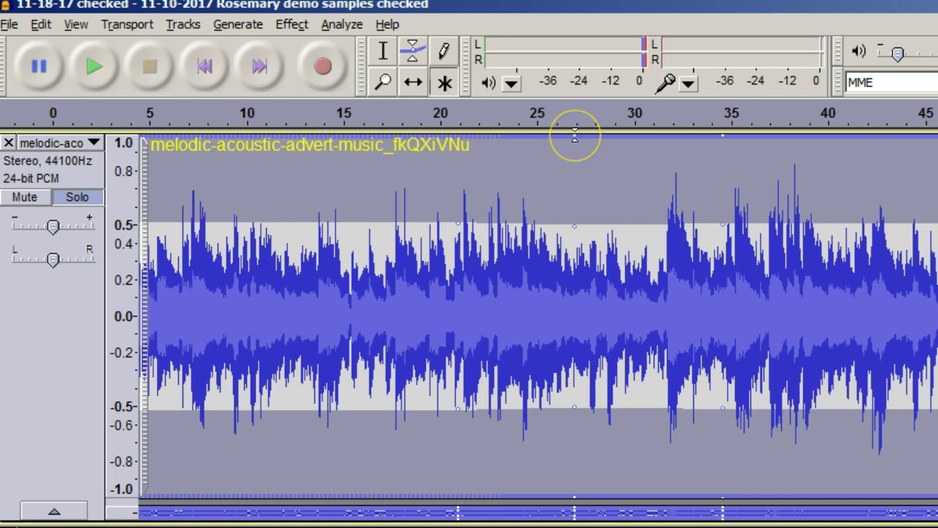
Lower the envelope control point near 27 seconds and move it to about 24.3 seconds at a level of about 0.57.
mouse_move(575, 135)
mouse_down()
mouse_move(569, 154)
mouse_move(515, 178)
mouse_move(619, 185)
mouse_move(595, 222)
mouse_move(588, 278)
mouse_move(581, 133)
mouse_up()
drag(582, 224, 581, 141)
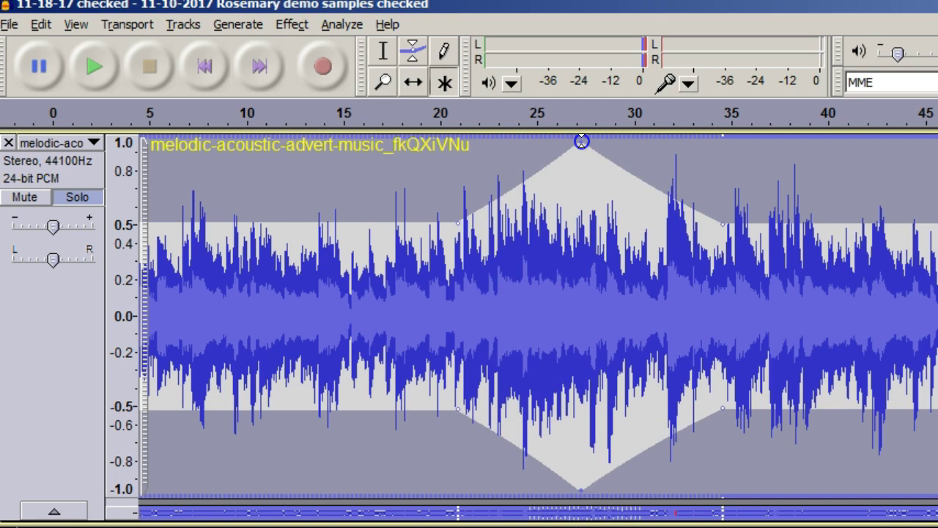
drag(581, 141, 579, 247)
mouse_move(584, 165)
mouse_down()
mouse_move(574, 132)
mouse_move(578, 193)
mouse_move(581, 176)
mouse_up()
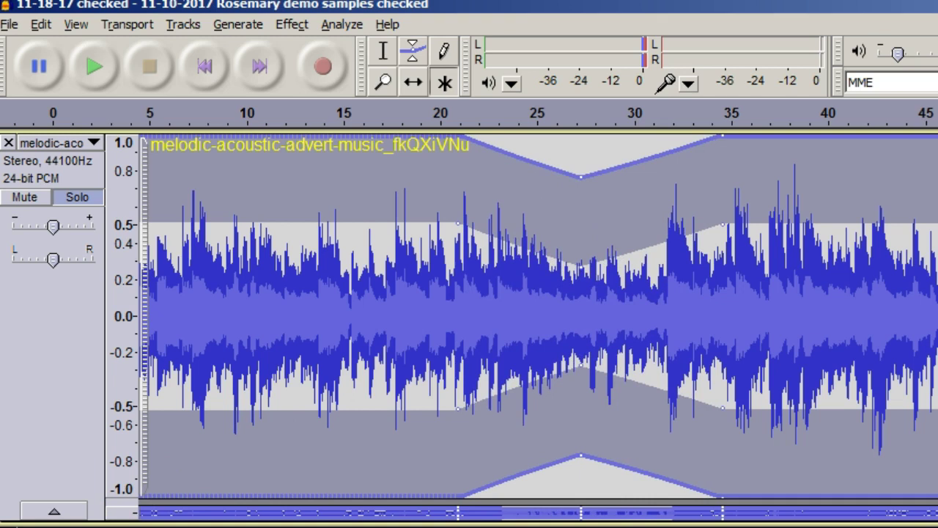
key(ctrl+1)
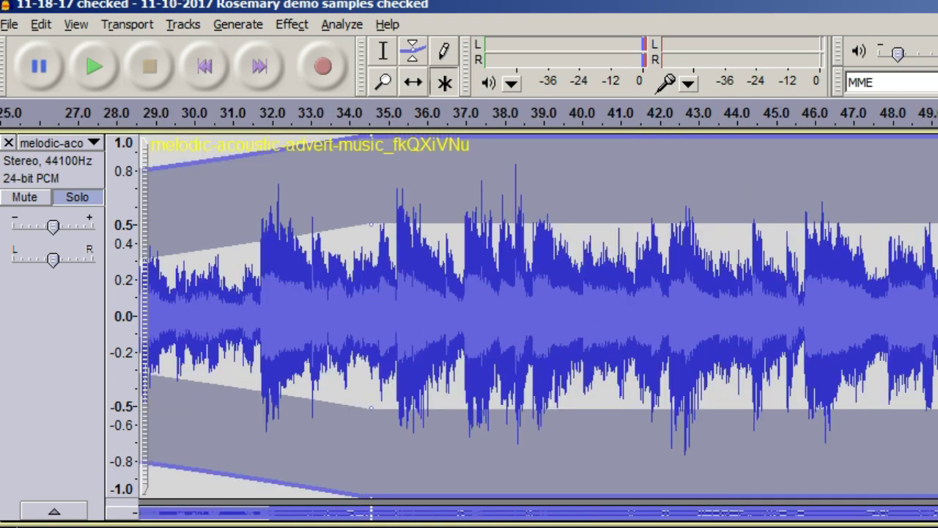
scroll(520, 315, left, 10)
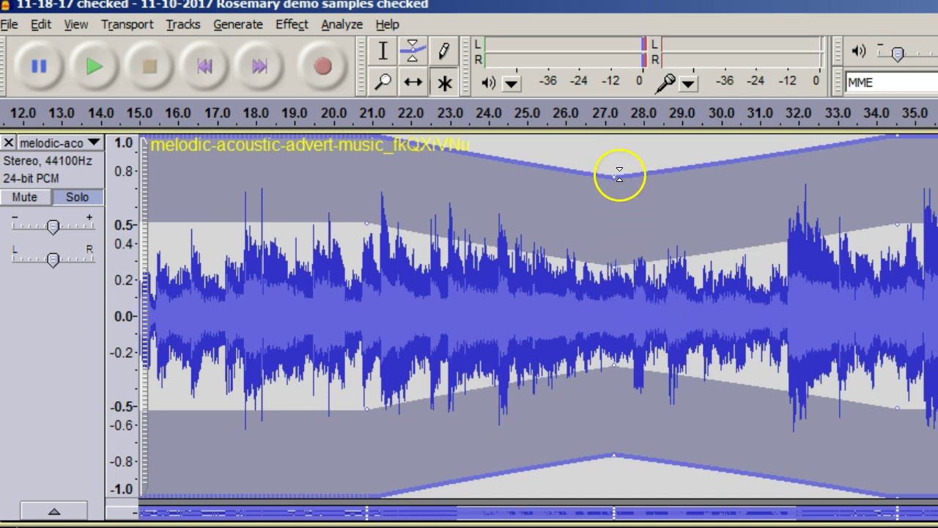
drag(614, 176, 503, 211)
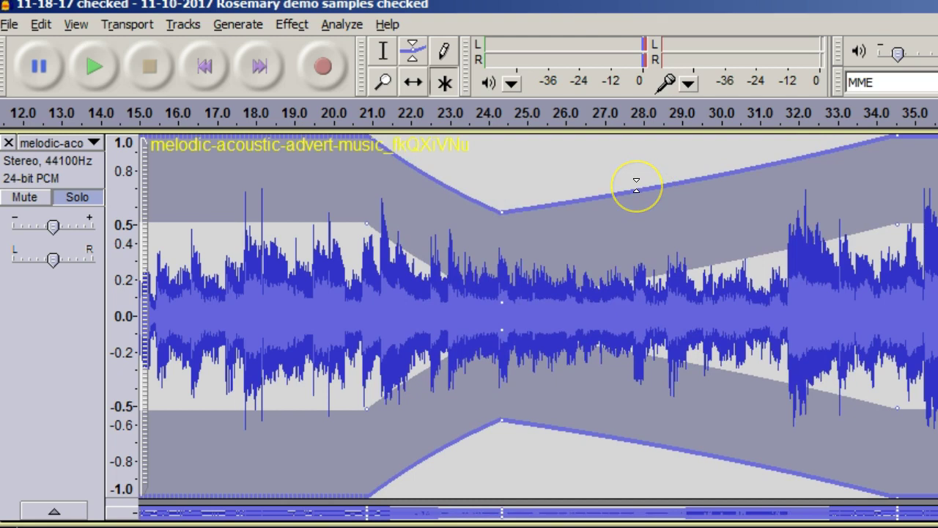
Add an envelope control point at about 28.2 seconds and lower it level with the point at 24.3 seconds.
drag(636, 184, 728, 262)
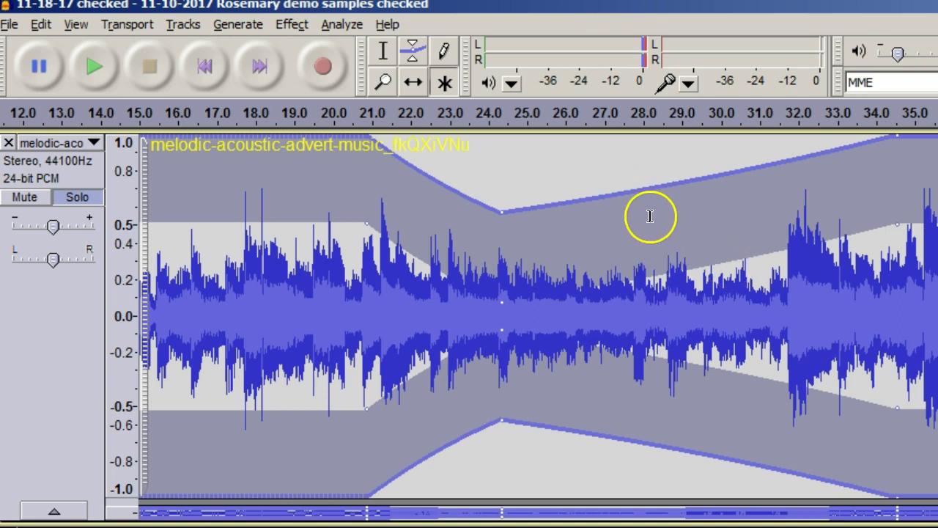
click(637, 189)
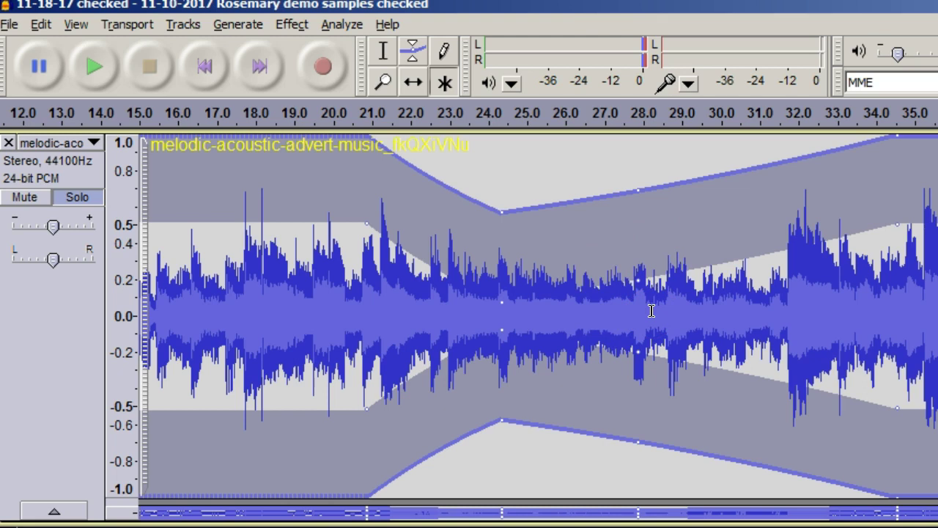
click(628, 304)
click(618, 296)
click(637, 240)
drag(630, 186, 671, 212)
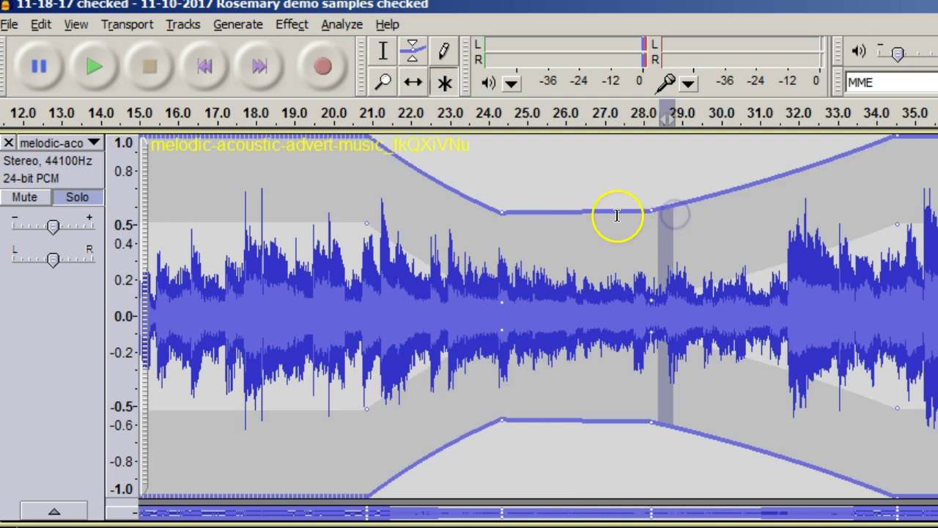
drag(681, 322, 731, 315)
click(796, 298)
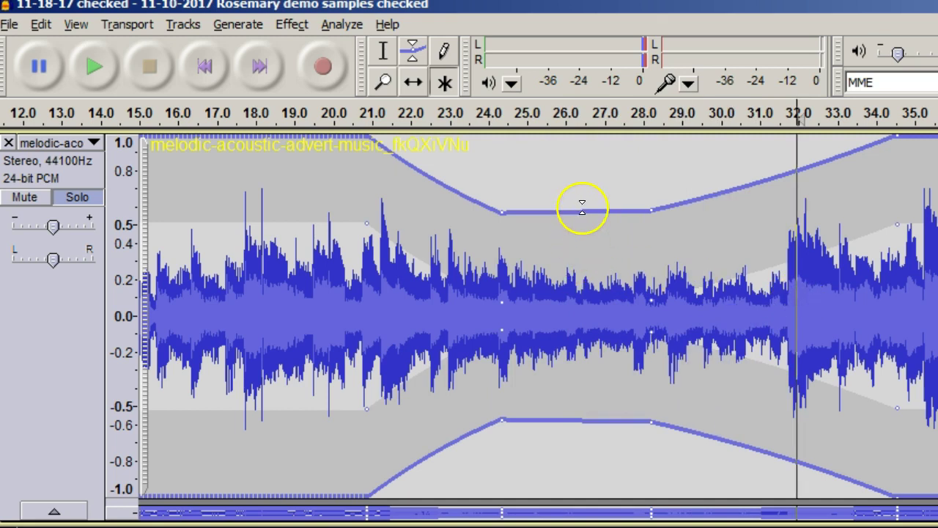
Add a middle envelope point at about 0.18 and spread the neighbouring points to about 23.5 and 29.7 seconds.
drag(578, 212, 576, 283)
drag(498, 213, 469, 218)
drag(670, 203, 710, 242)
Reposition the middle envelope point at about 26.7 seconds and lower it to about 0.07.
click(566, 282)
drag(566, 280, 588, 285)
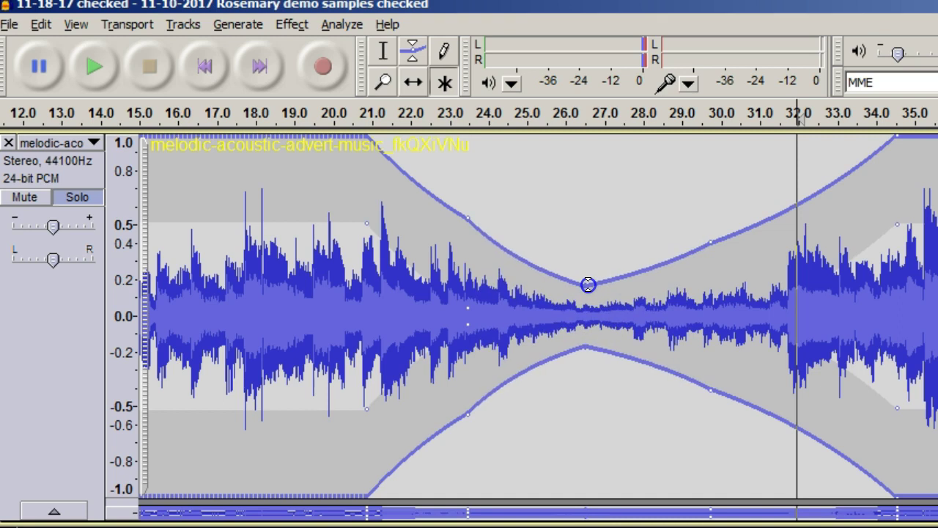
drag(589, 284, 586, 286)
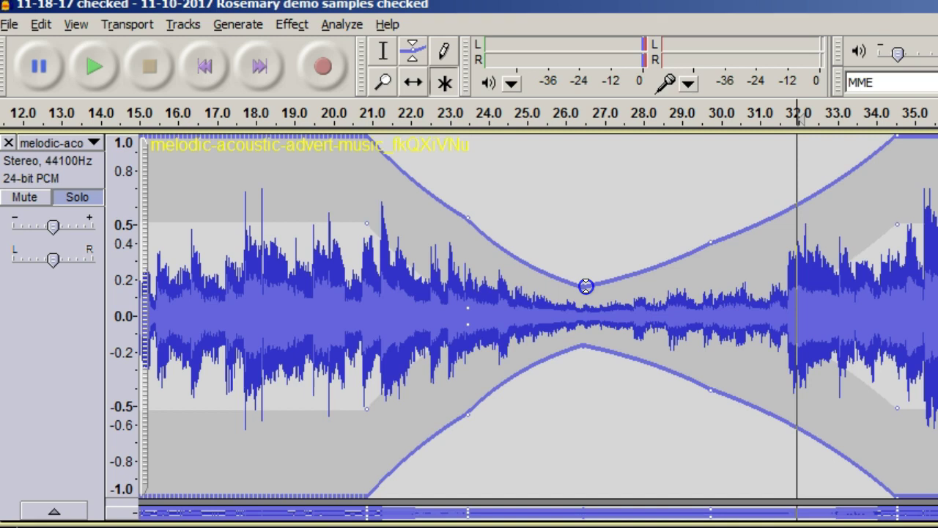
mouse_move(587, 286)
mouse_down()
mouse_move(586, 317)
mouse_move(593, 302)
mouse_up()
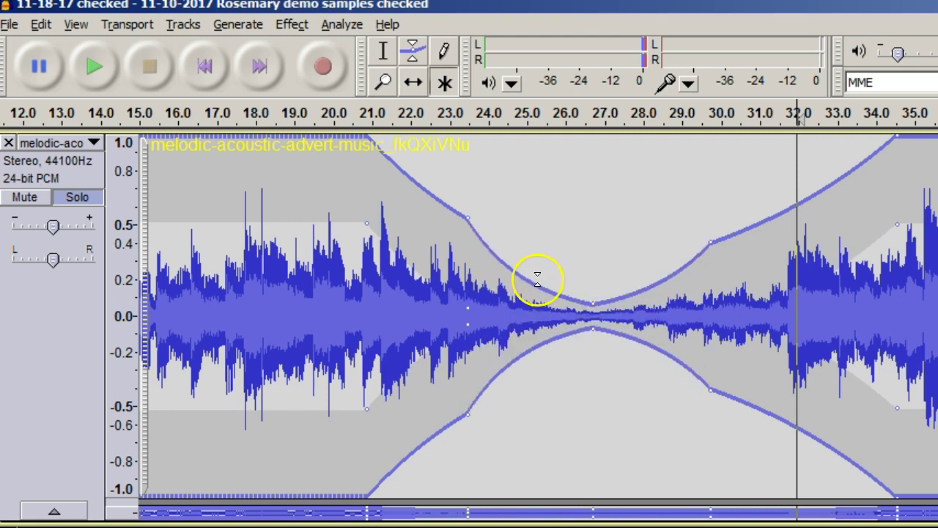
Add envelope points at about 25.1 and 28.3 seconds and lower the middle point almost to zero.
click(530, 280)
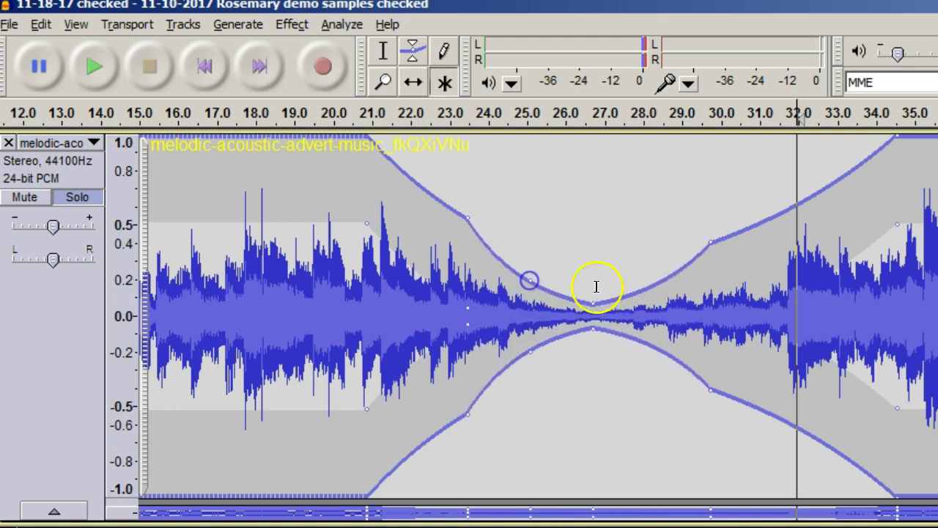
click(654, 279)
drag(590, 303, 594, 315)
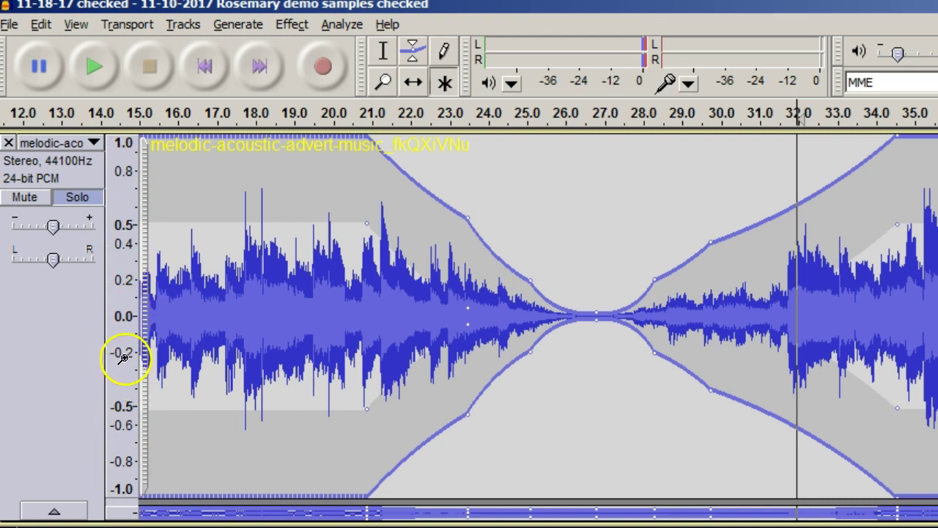
Examine the envelope's lowest point near 27 seconds by magnifying and reducing the track's vertical scale.
click(116, 320)
click(116, 323)
click(118, 320)
click(118, 314)
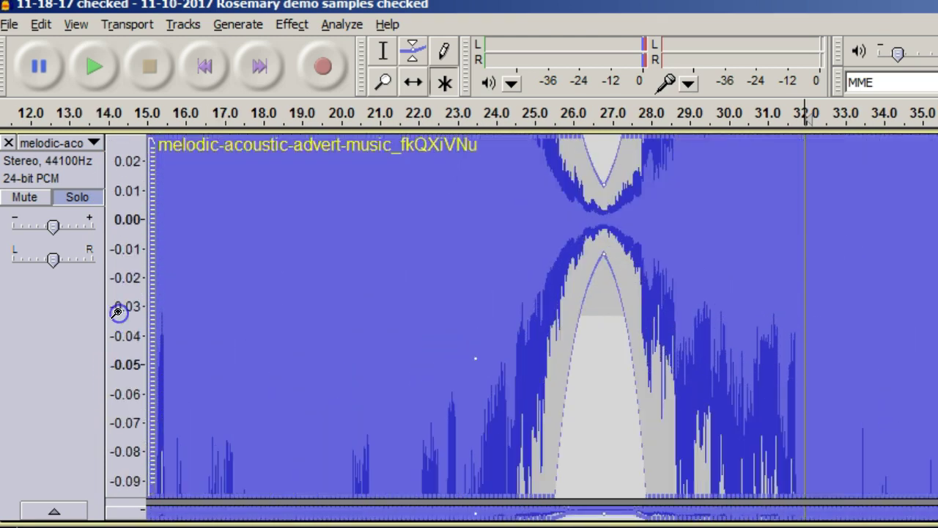
shift+click(121, 308)
shift+click(121, 308)
shift+click(121, 309)
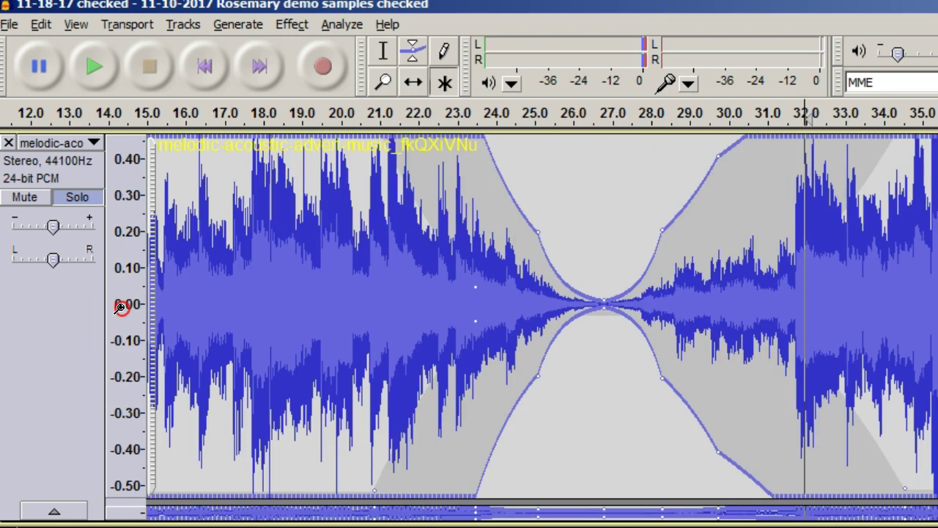
shift+click(121, 309)
shift+click(121, 308)
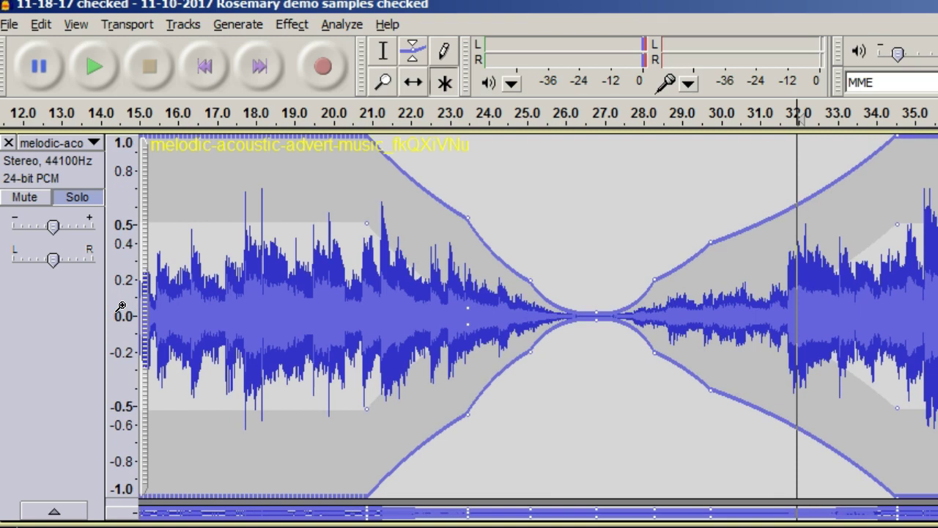
click(121, 308)
click(121, 307)
click(121, 308)
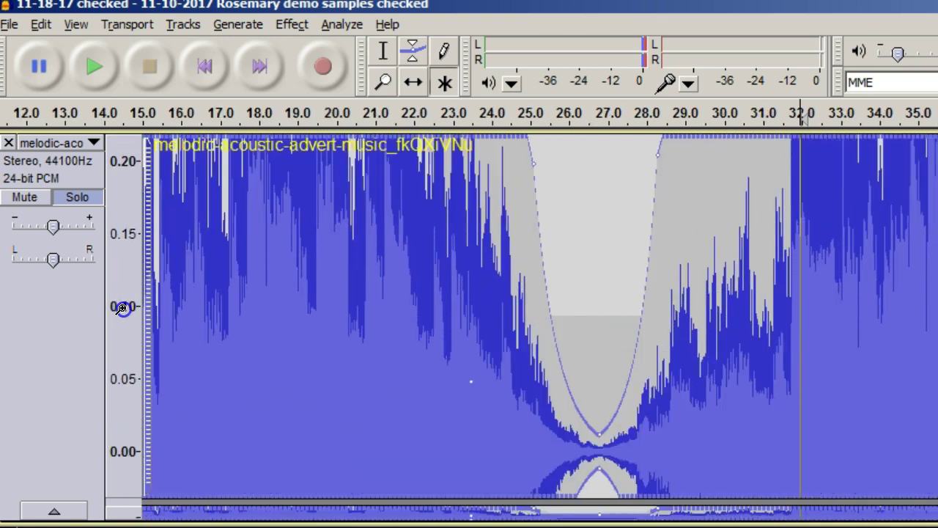
click(121, 308)
shift+click(121, 309)
shift+click(121, 308)
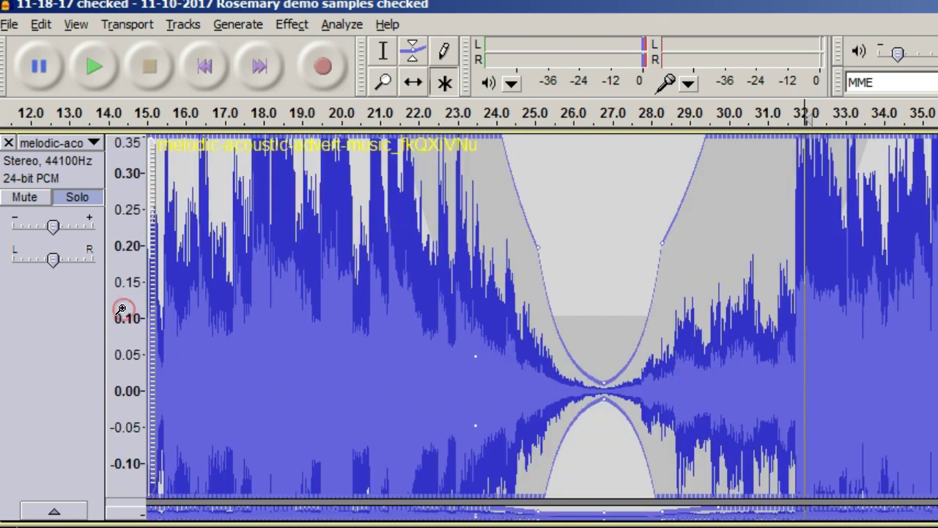
shift+click(121, 308)
Lower the envelope's lowest point near 26.7 seconds to about 0.001 using a magnified vertical scale.
click(120, 352)
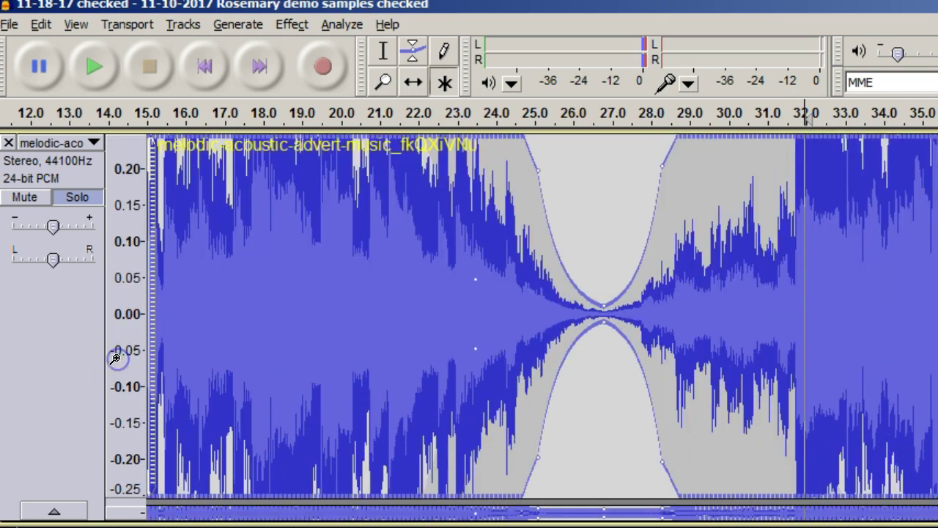
click(122, 358)
click(125, 280)
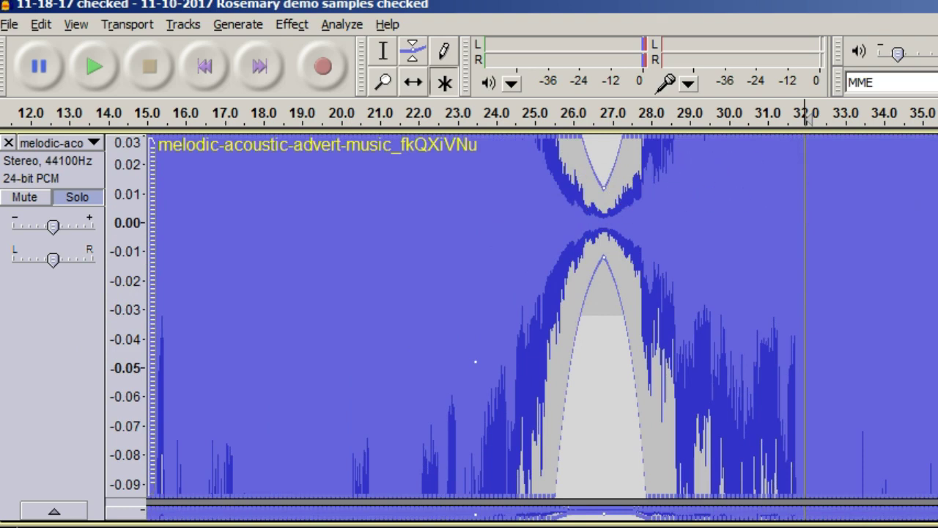
click(123, 209)
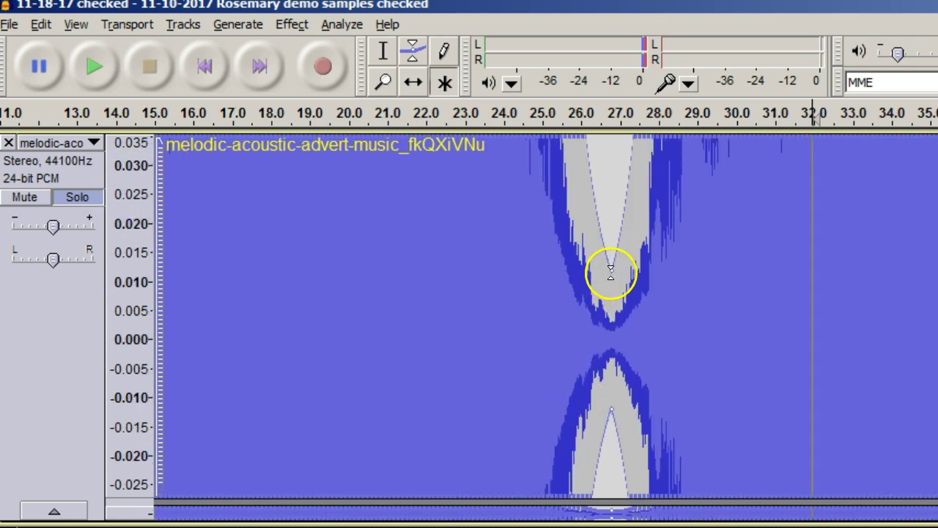
drag(610, 273, 609, 335)
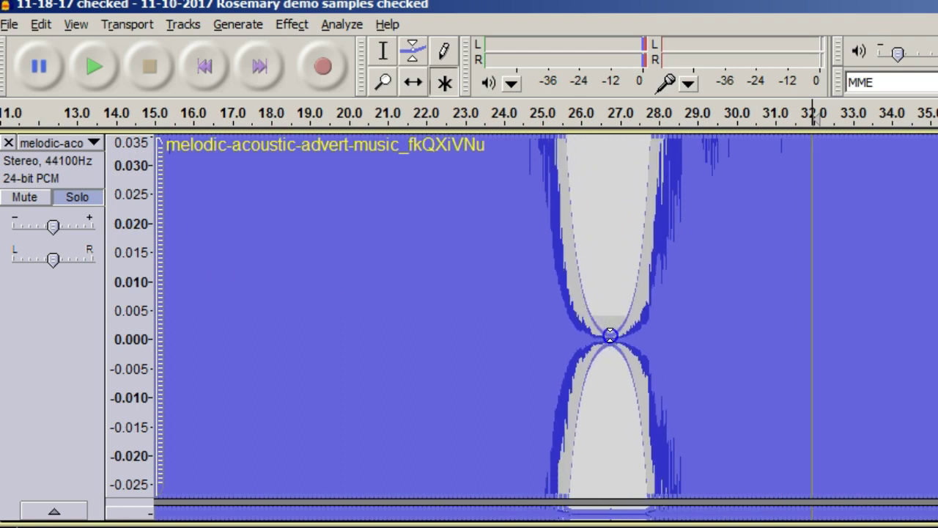
Lower the envelope's lowest point further to about 0.0001 at a finer vertical scale, and widen the scale again.
click(125, 336)
click(126, 337)
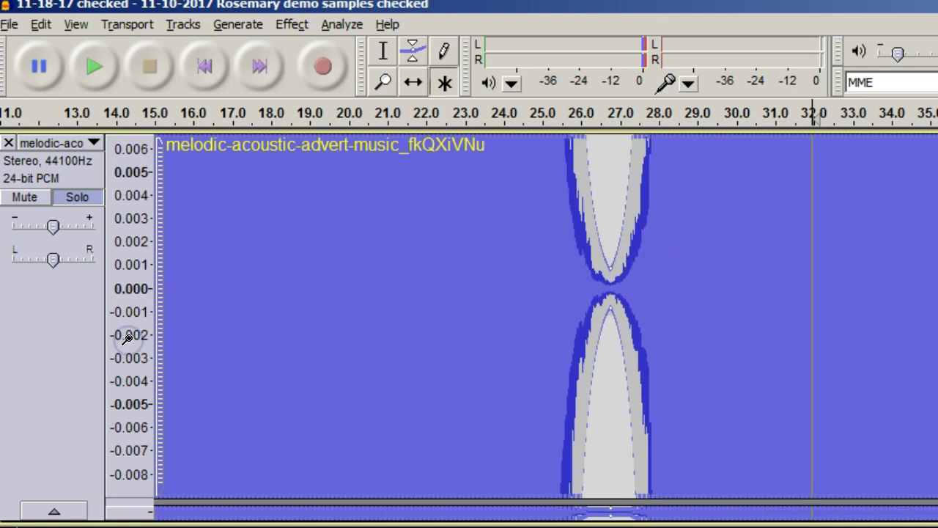
click(126, 337)
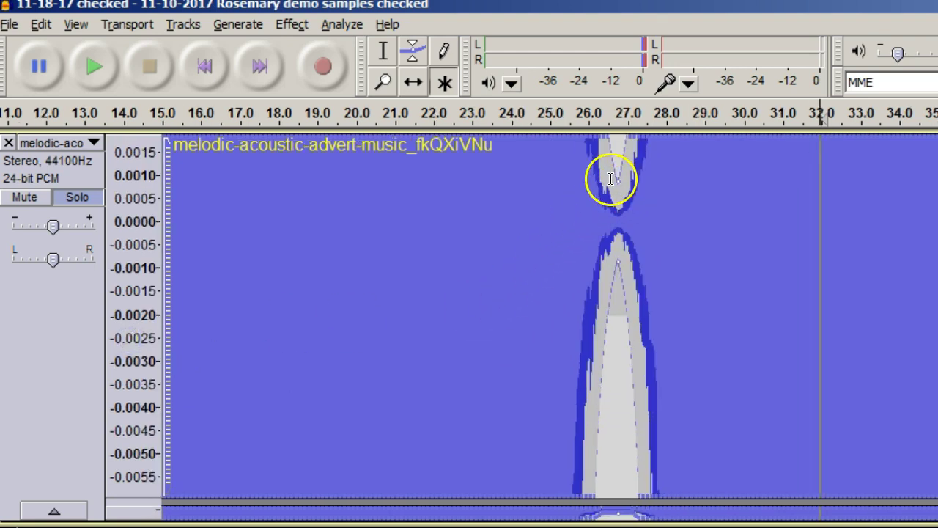
drag(617, 180, 616, 214)
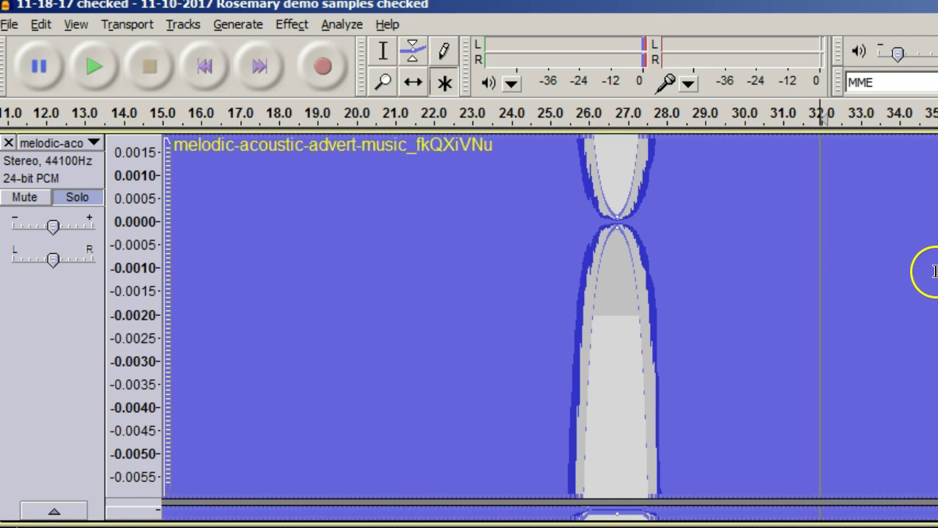
right_click(146, 255)
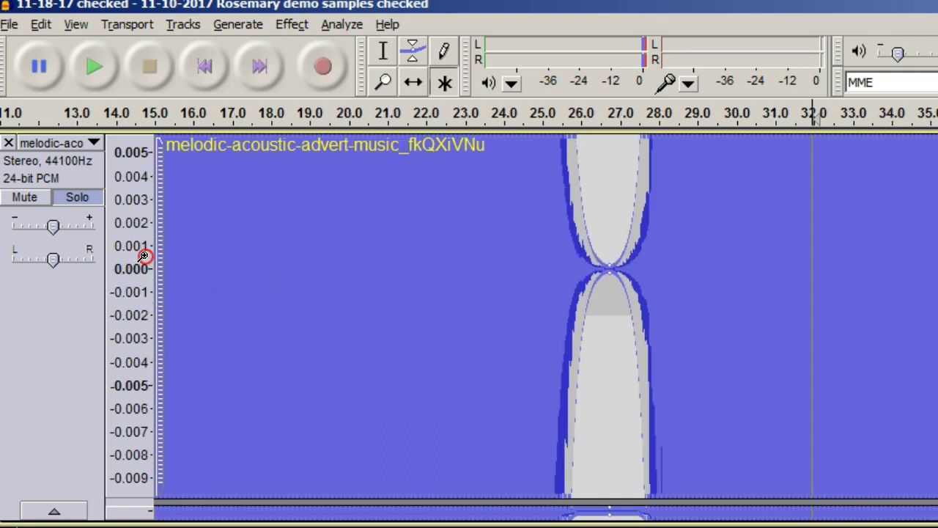
right_click(143, 255)
right_click(142, 255)
right_click(141, 255)
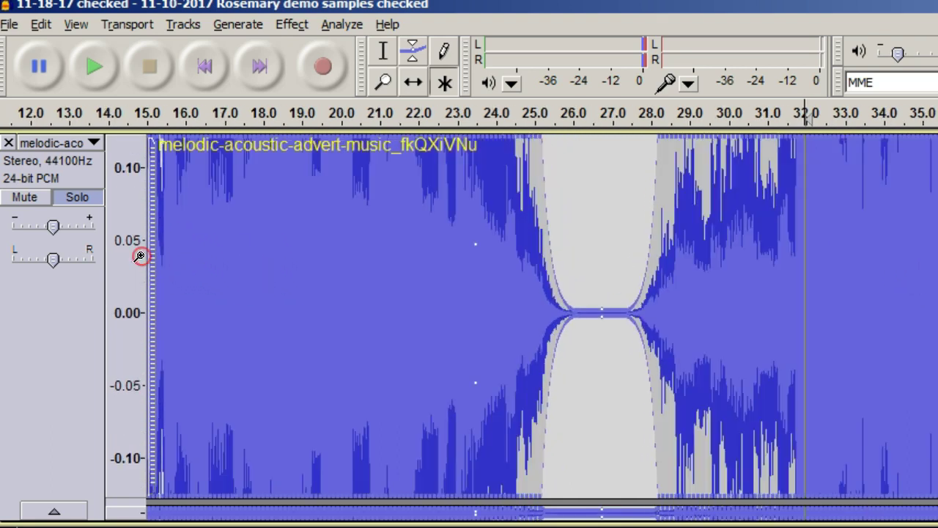
Add envelope points at about 26.1 and 27.4 seconds, on either side of the lowest point, at a level of about 0.02.
right_click(139, 255)
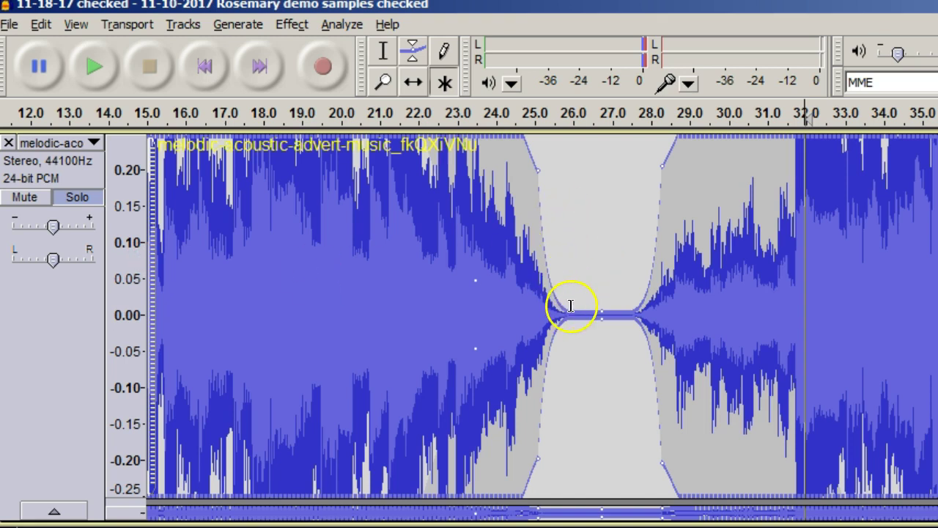
drag(566, 309, 576, 299)
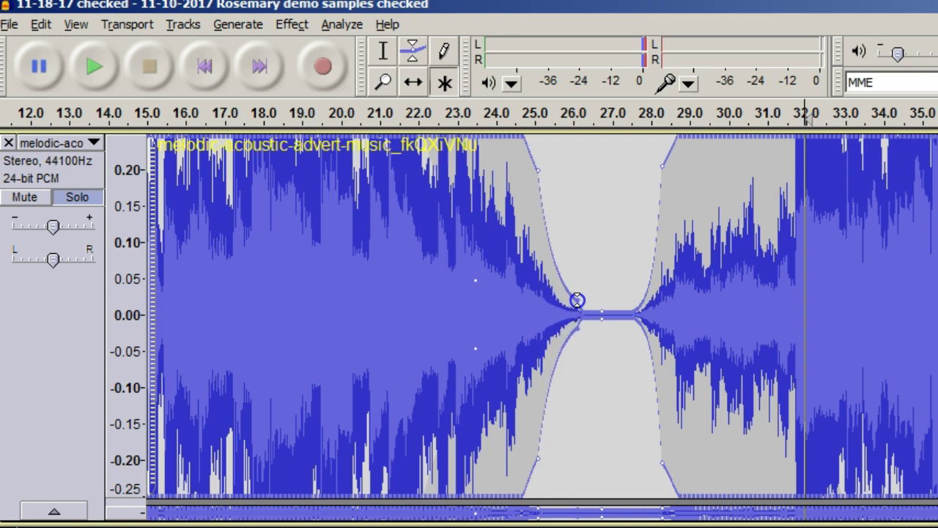
drag(634, 310, 628, 302)
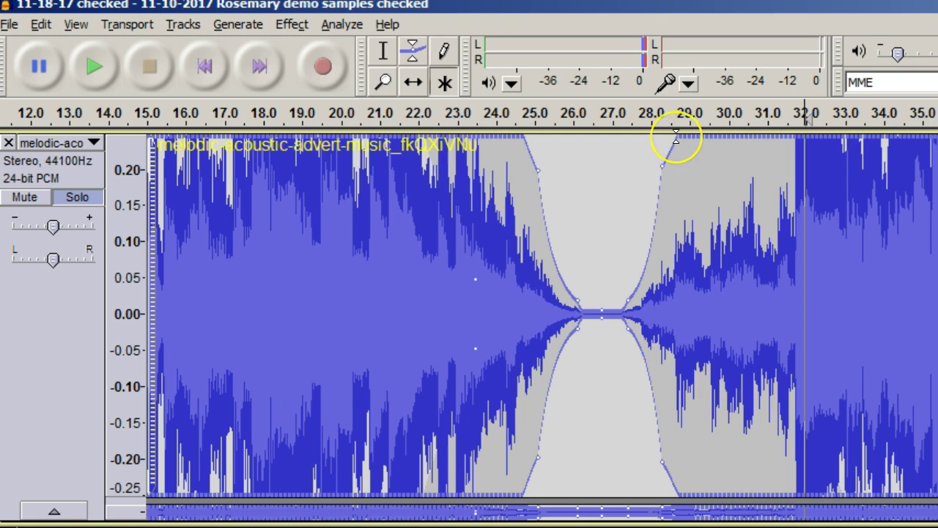
Widen the fade by moving the outer envelope points to about 29.7 and 23.7 seconds and the shoulder points to about 29.0 and 24.4 seconds.
drag(675, 136, 736, 136)
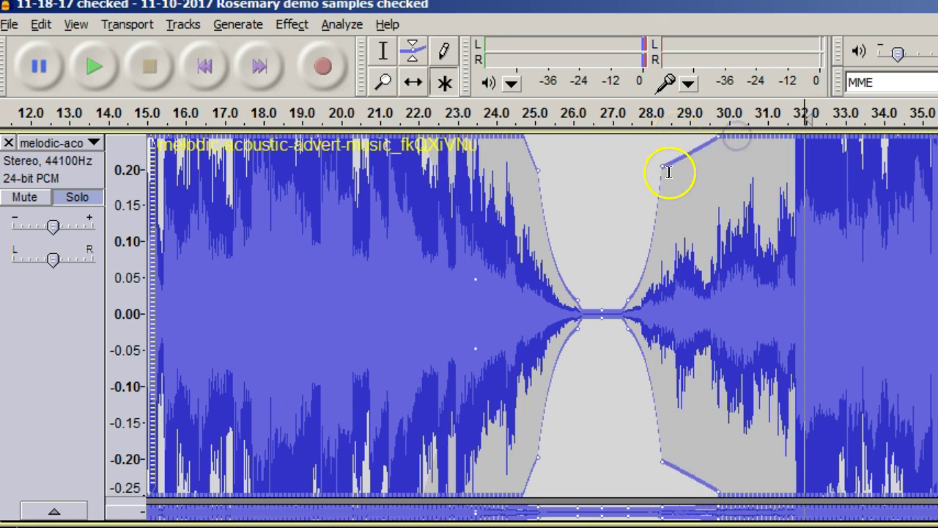
drag(662, 165, 689, 192)
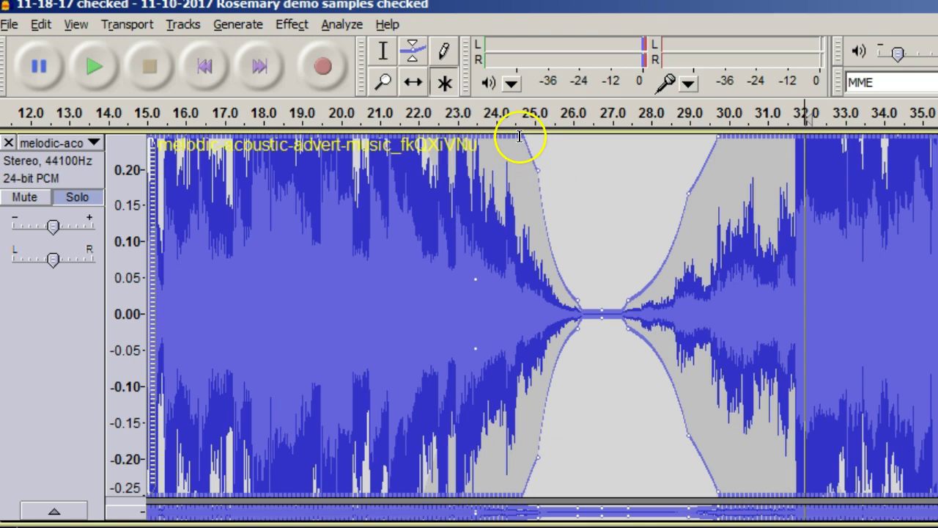
drag(522, 136, 485, 134)
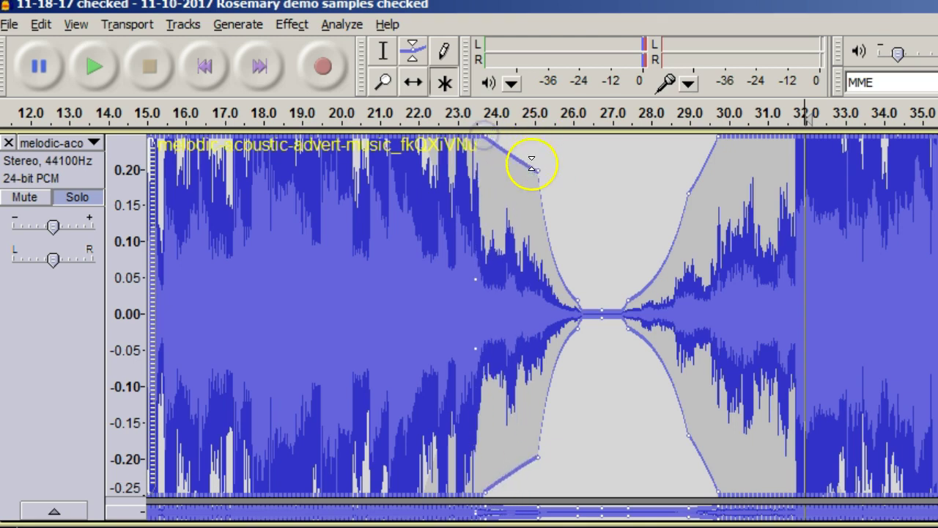
drag(537, 170, 513, 187)
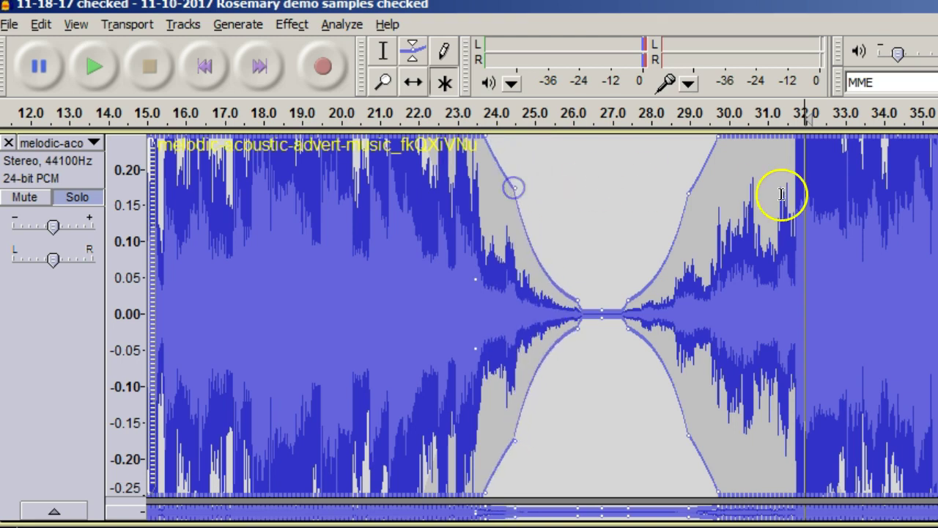